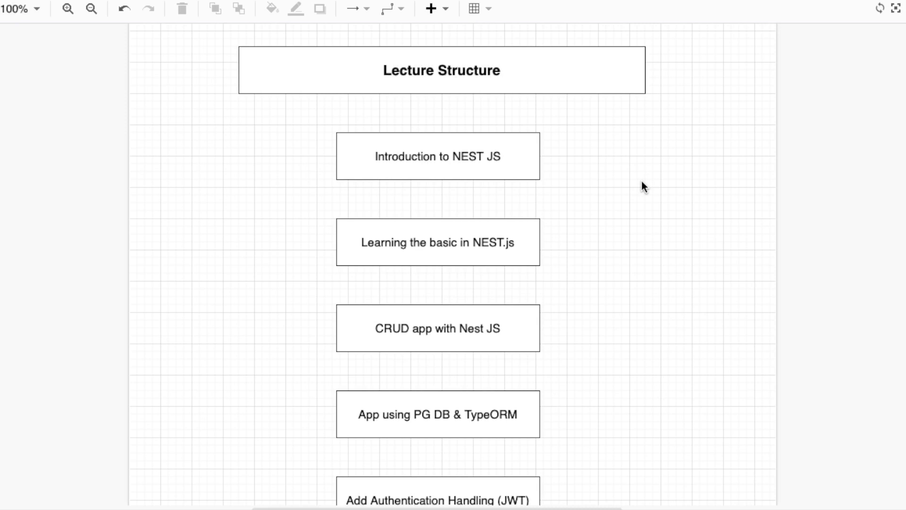
Review the Lecture Structure outline from the NEST JS introduction through the CRUD app topic.
scroll(639, 183, down, 1)
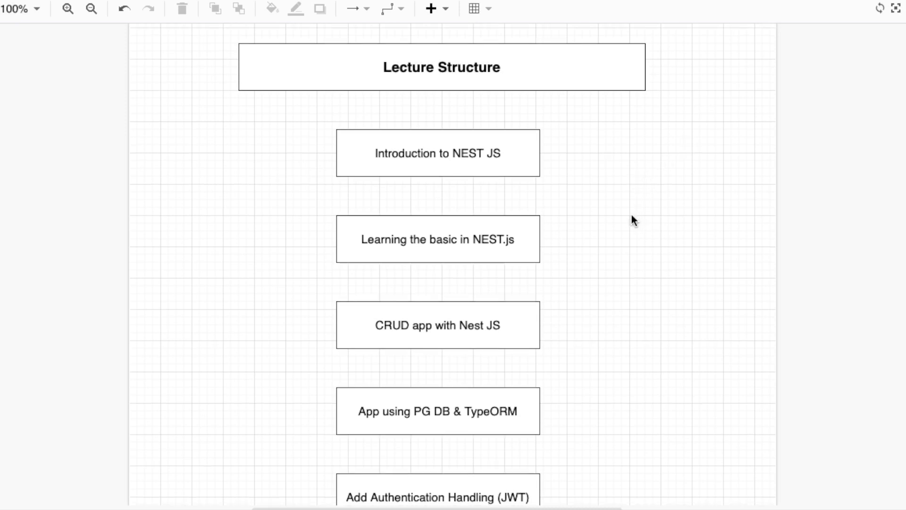
scroll(631, 216, down, 3)
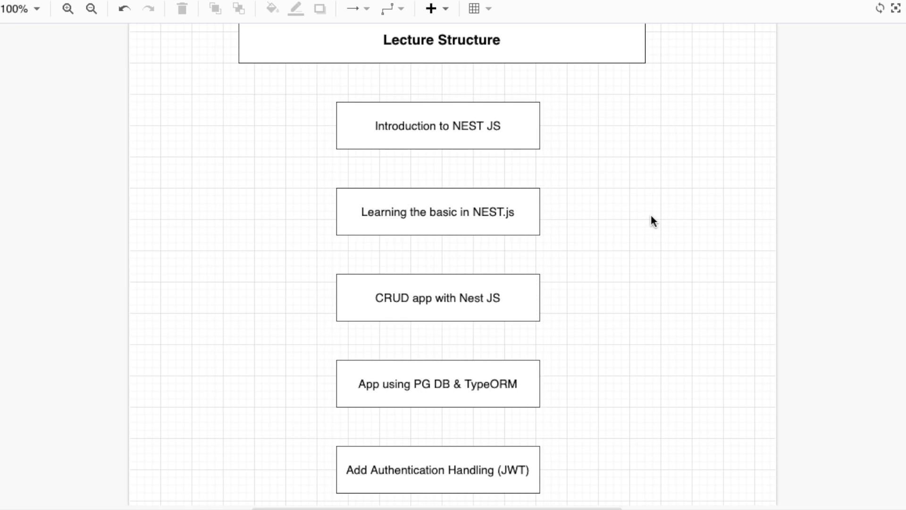
scroll(653, 219, down, 2)
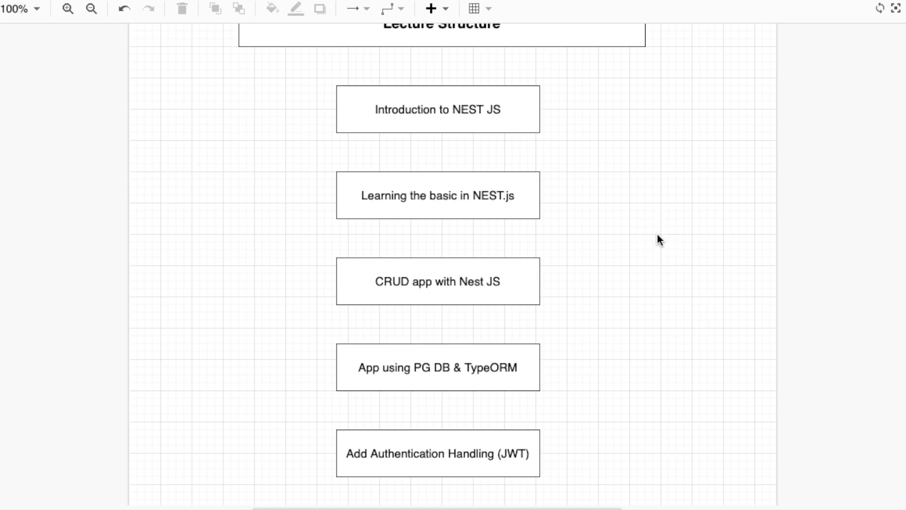
scroll(656, 235, down, 3)
click(527, 210)
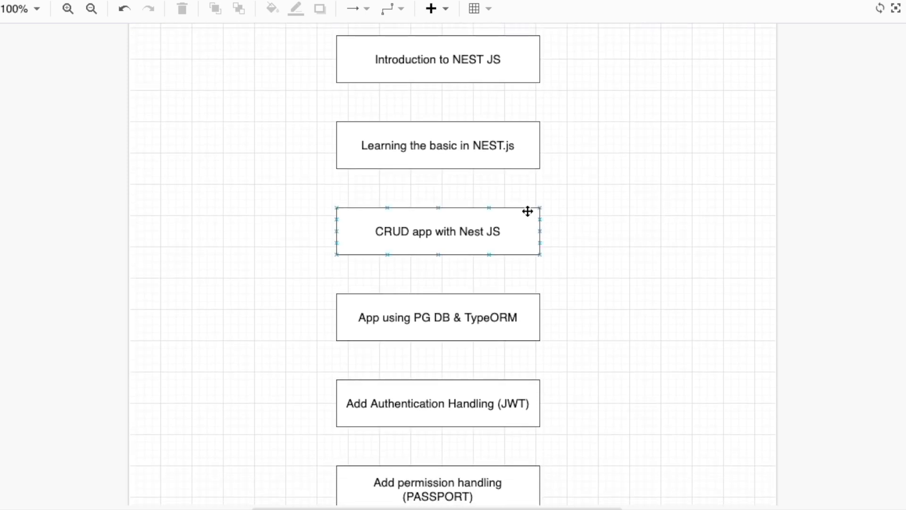
click(568, 188)
scroll(548, 241, down, 2)
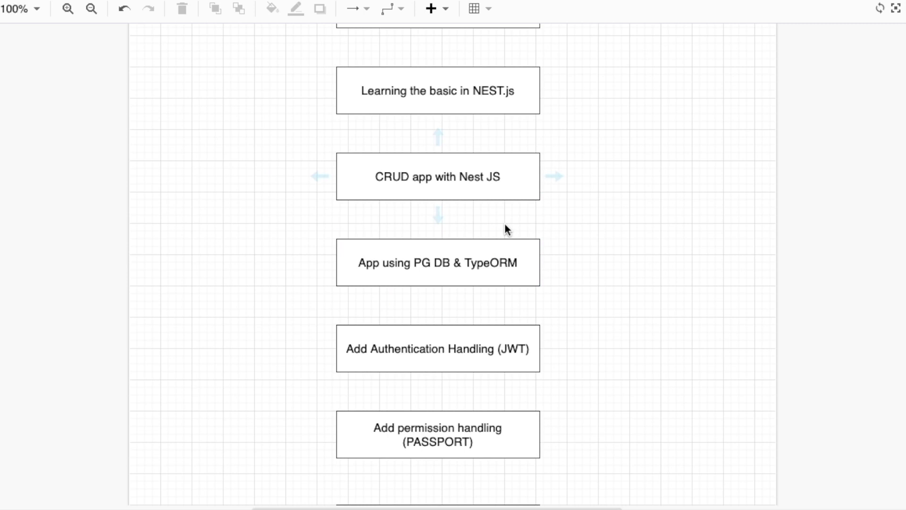
scroll(505, 224, down, 1)
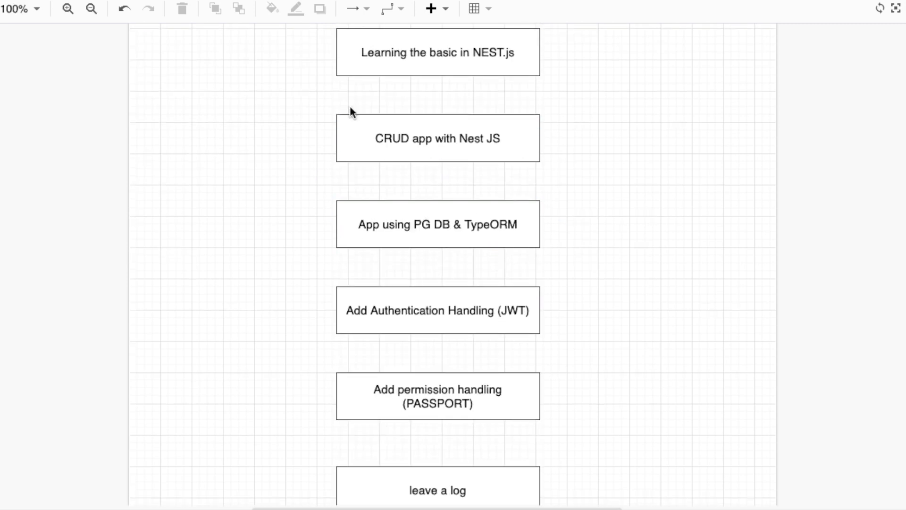
drag(318, 101, 679, 212)
click(633, 183)
click(439, 146)
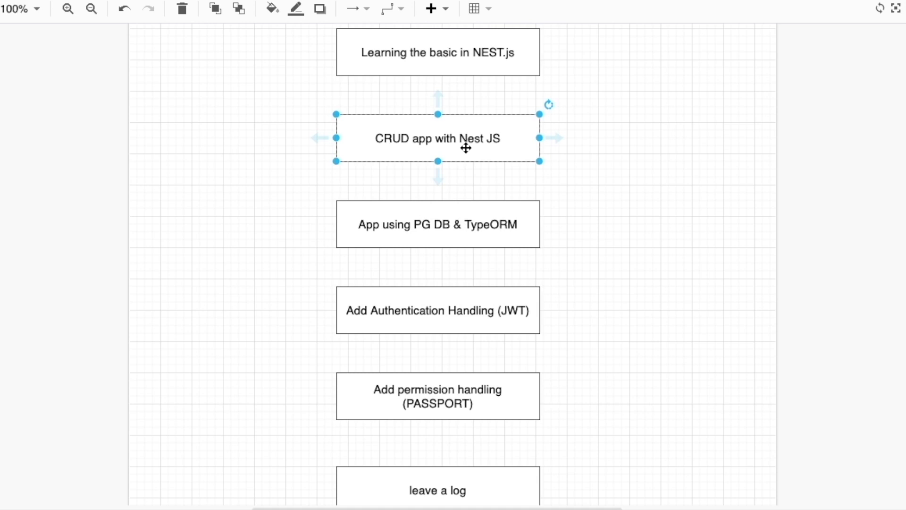
scroll(436, 174, down, 1)
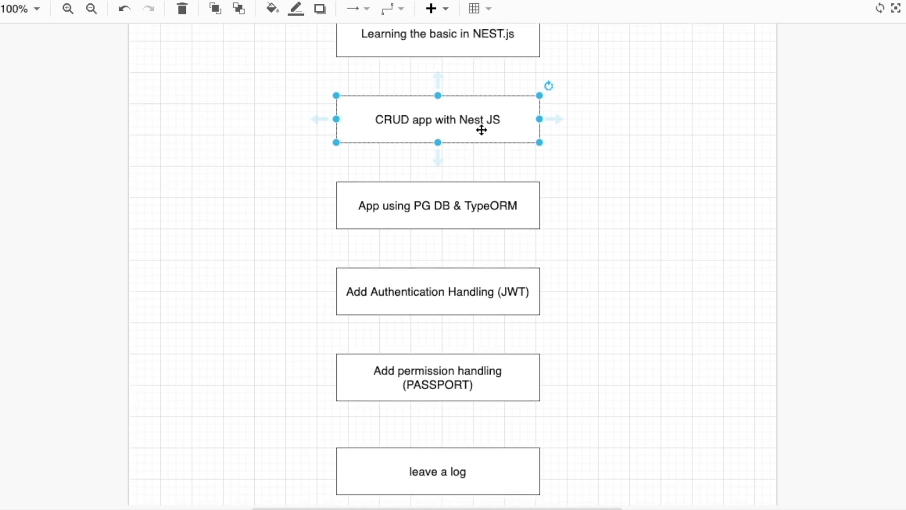
Review the outline's database, JWT authentication, PASSPORT permission and logging topics, and return to the start of the outline.
scroll(481, 130, down, 3)
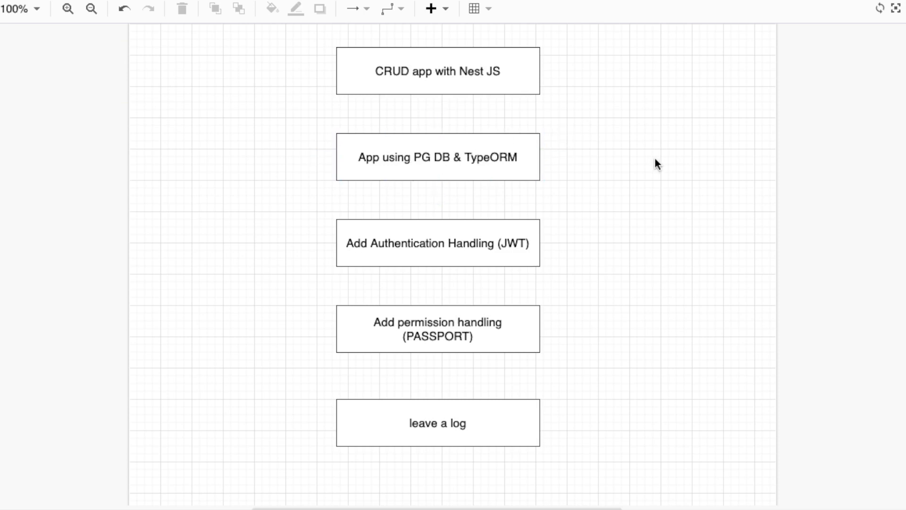
scroll(649, 182, down, 4)
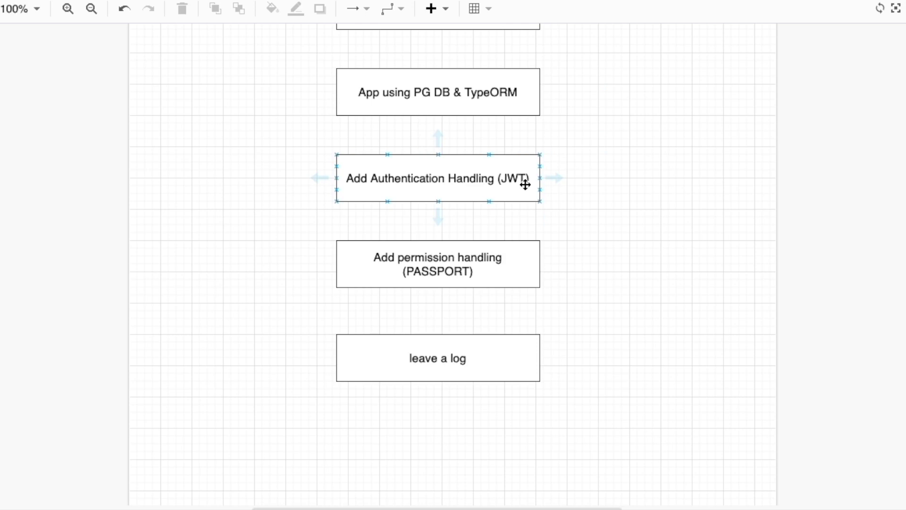
scroll(557, 236, down, 1)
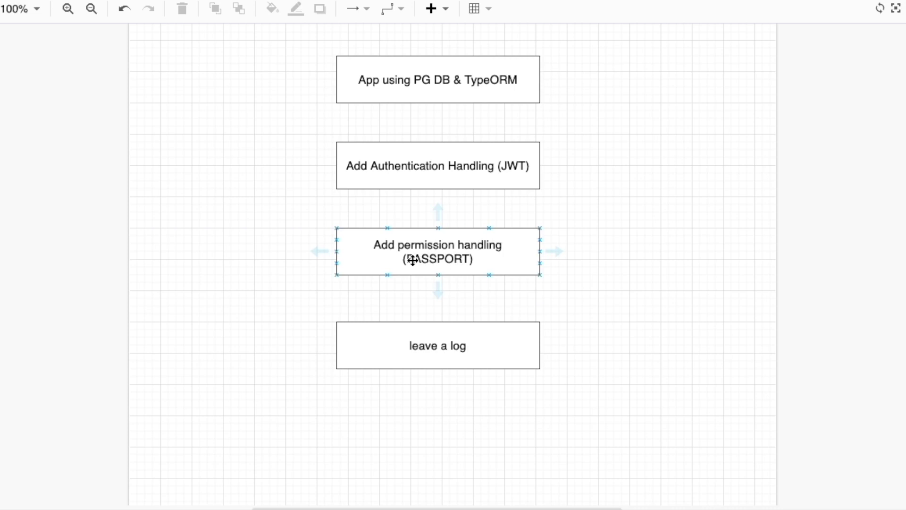
click(397, 167)
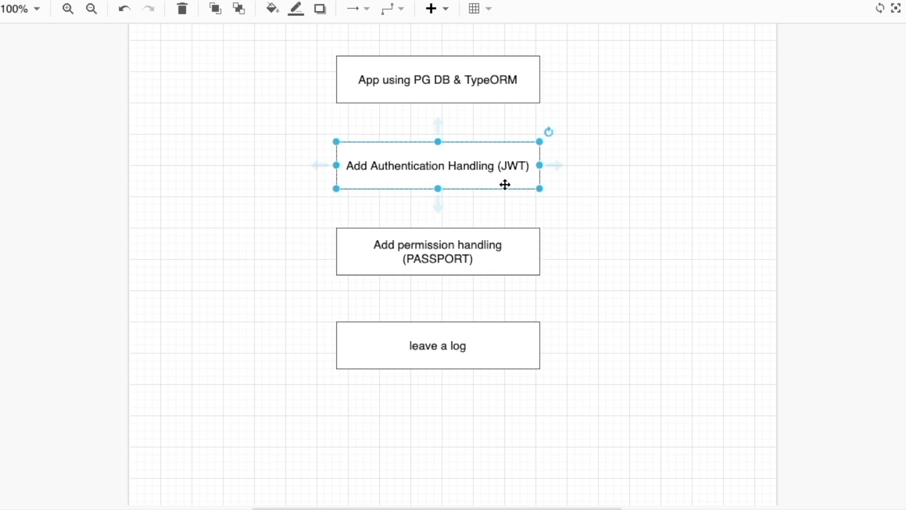
click(463, 322)
drag(464, 323, 624, 378)
click(449, 362)
click(639, 331)
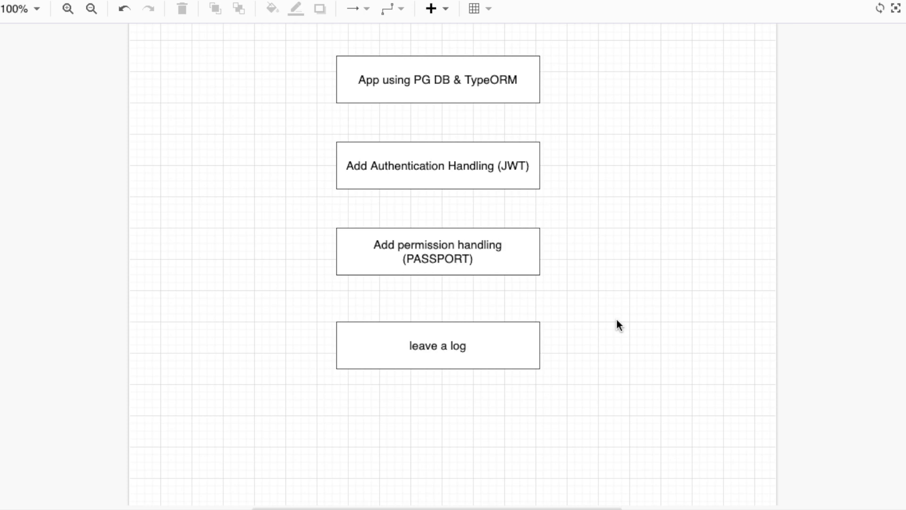
scroll(617, 320, up, 5)
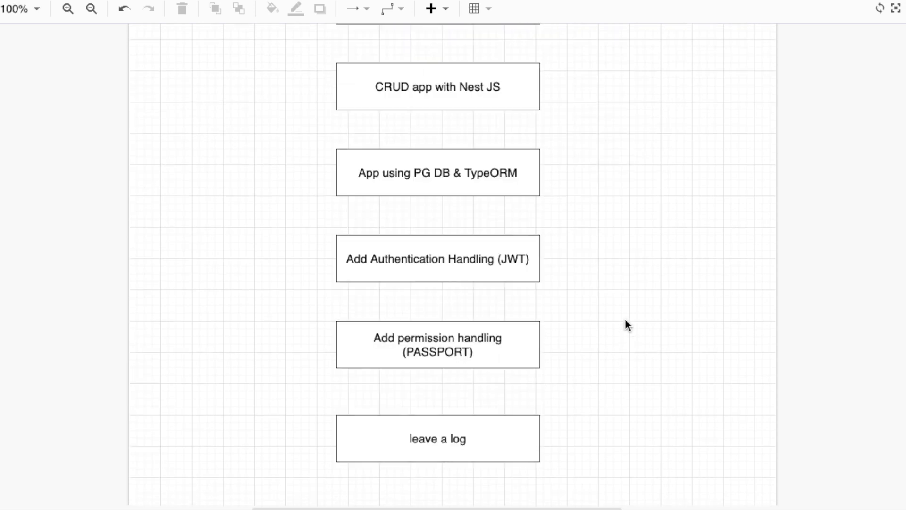
scroll(613, 328, down, 4)
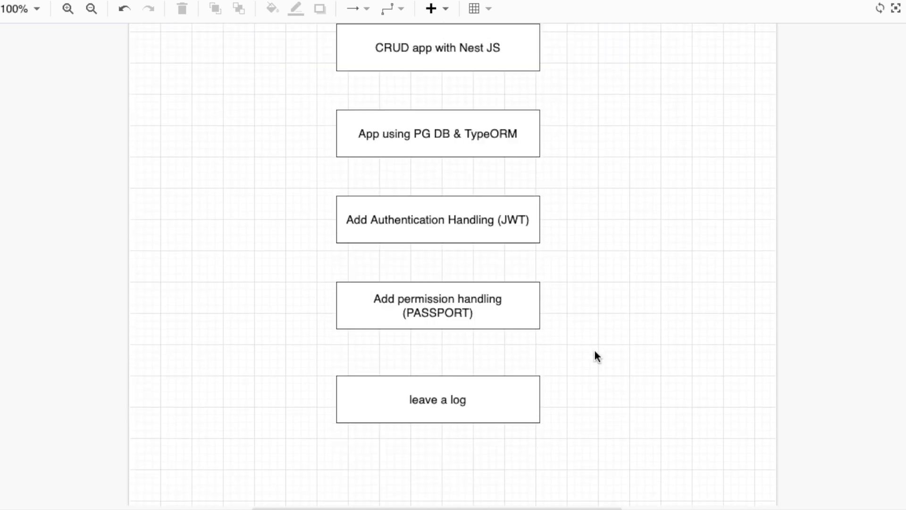
scroll(599, 344, up, 5)
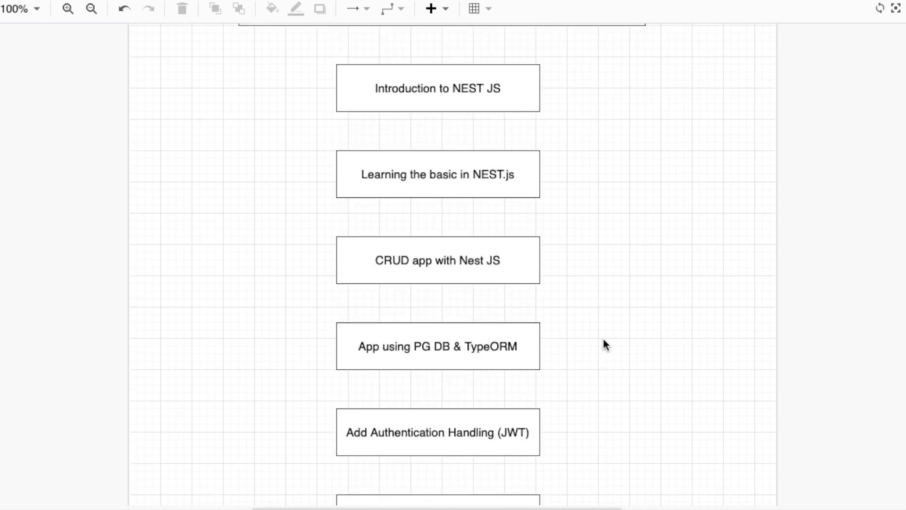
scroll(616, 318, up, 1)
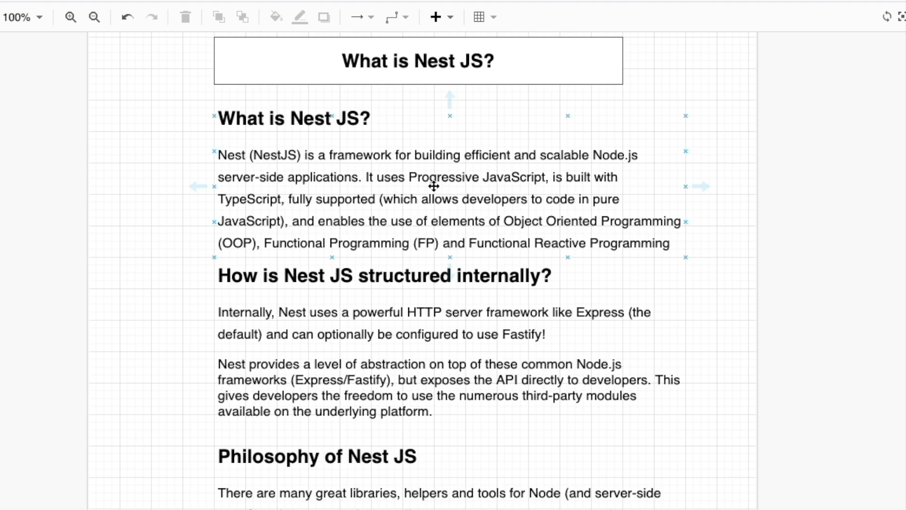
Read the explanations of what Nest JS is, how it is structured internally and its philosophy.
scroll(433, 186, down, 3)
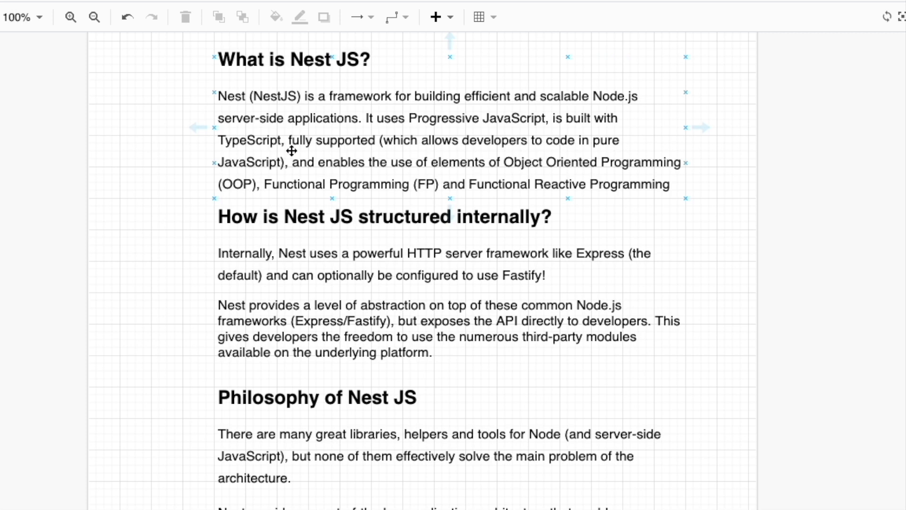
scroll(628, 177, down, 2)
scroll(628, 177, down, 4)
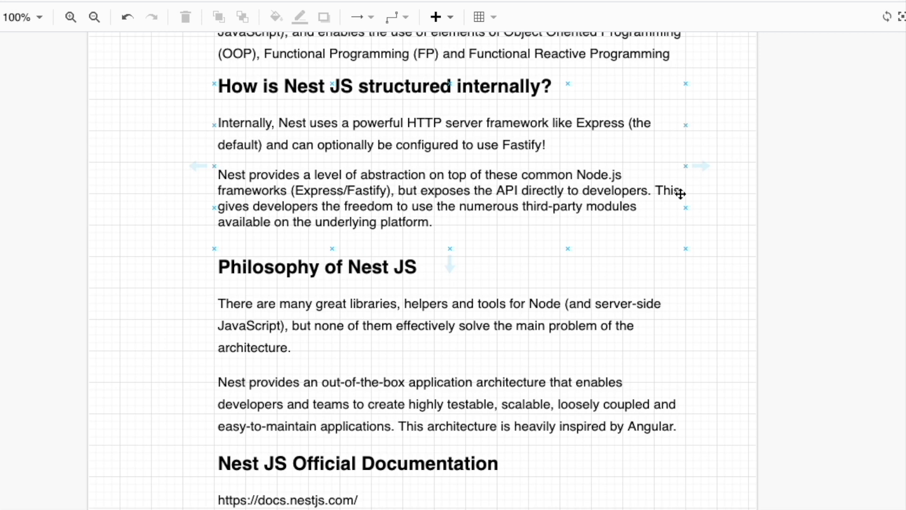
scroll(378, 186, down, 3)
click(378, 238)
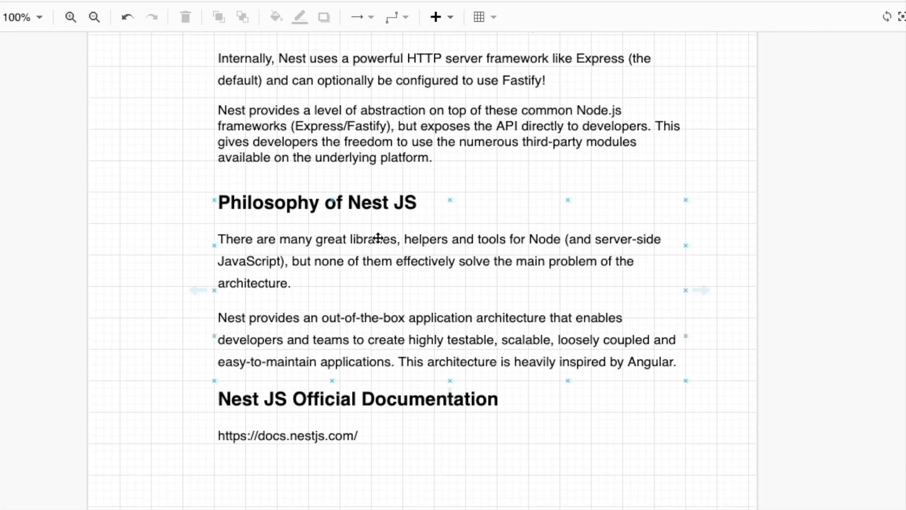
scroll(378, 238, down, 5)
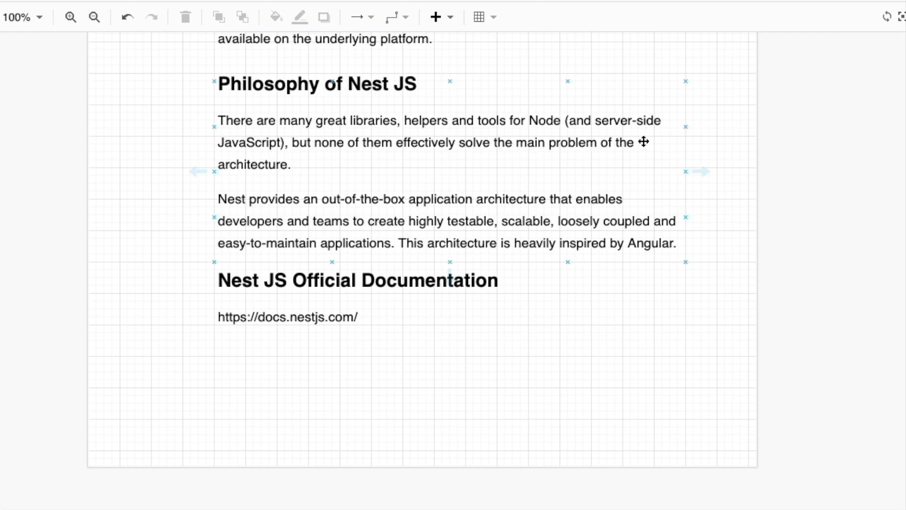
scroll(232, 283, up, 3)
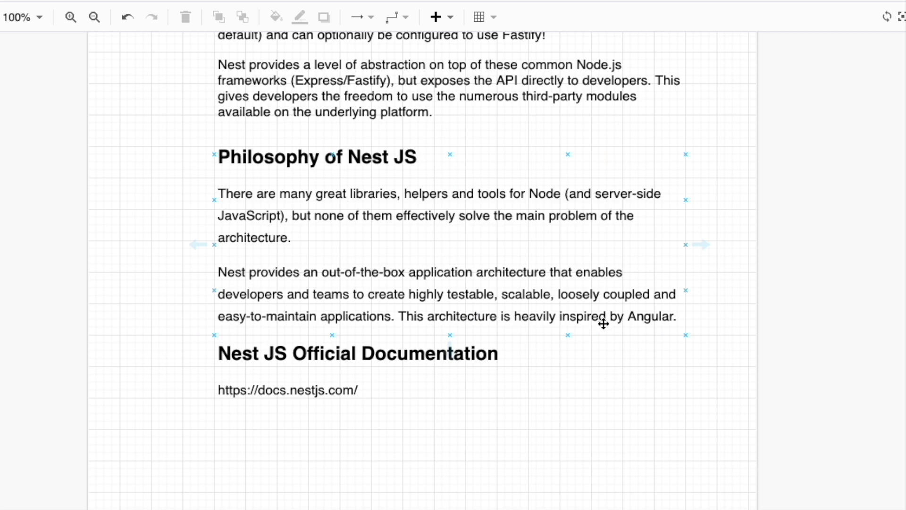
Examine the Nest JS architecture paragraph and the official documentation link, and return to the page's title.
click(601, 300)
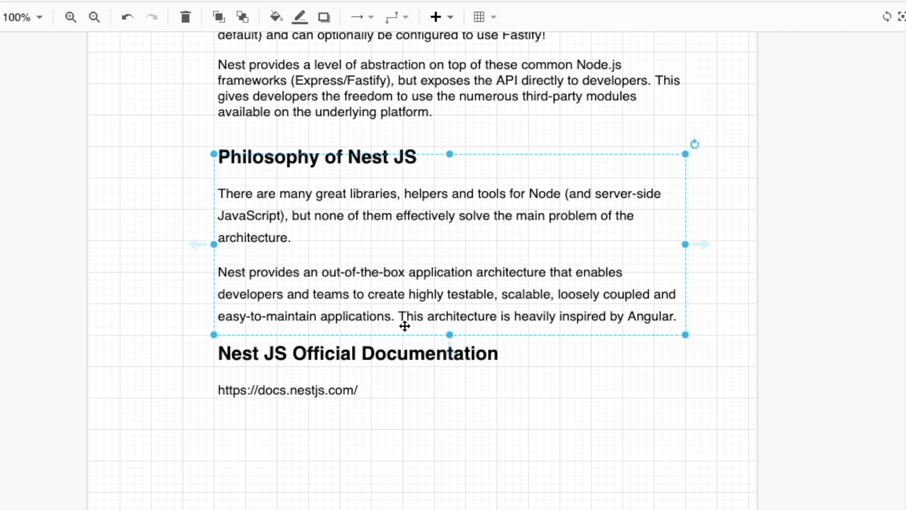
click(732, 313)
click(542, 318)
click(287, 390)
double_click(274, 393)
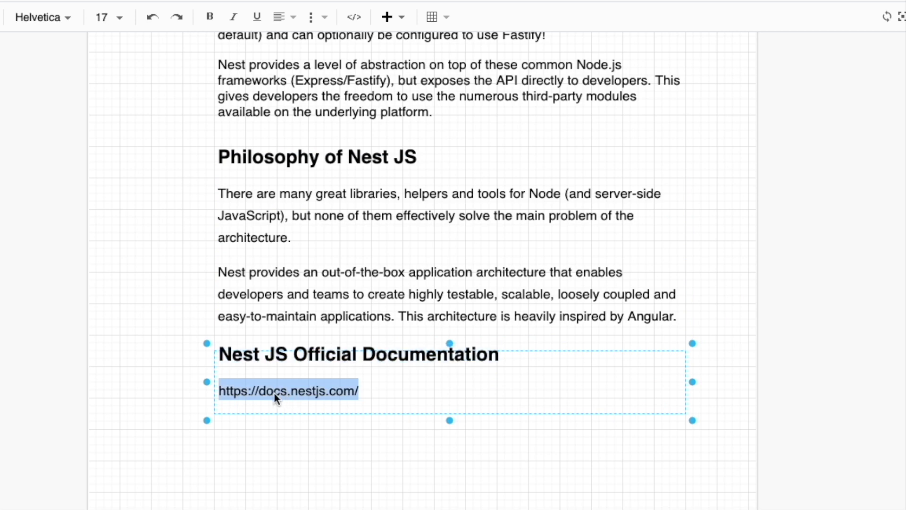
click(369, 350)
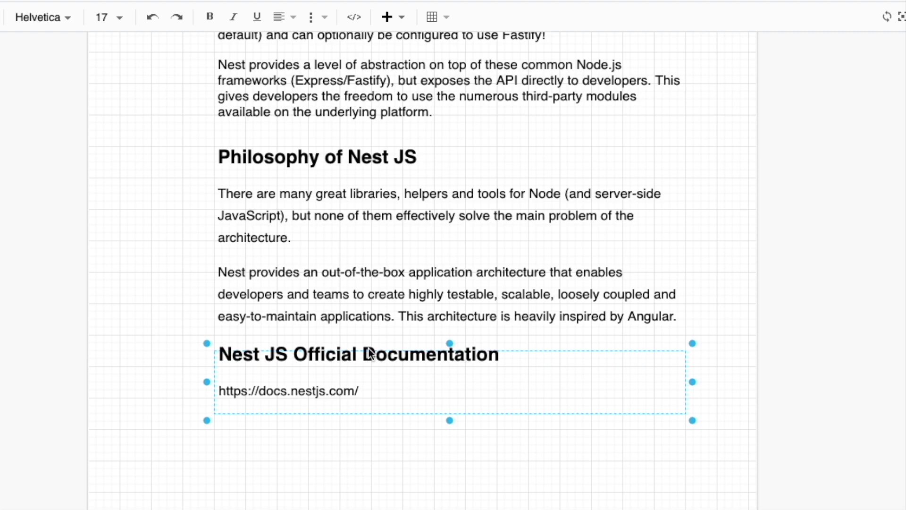
click(463, 200)
scroll(457, 243, up, 10)
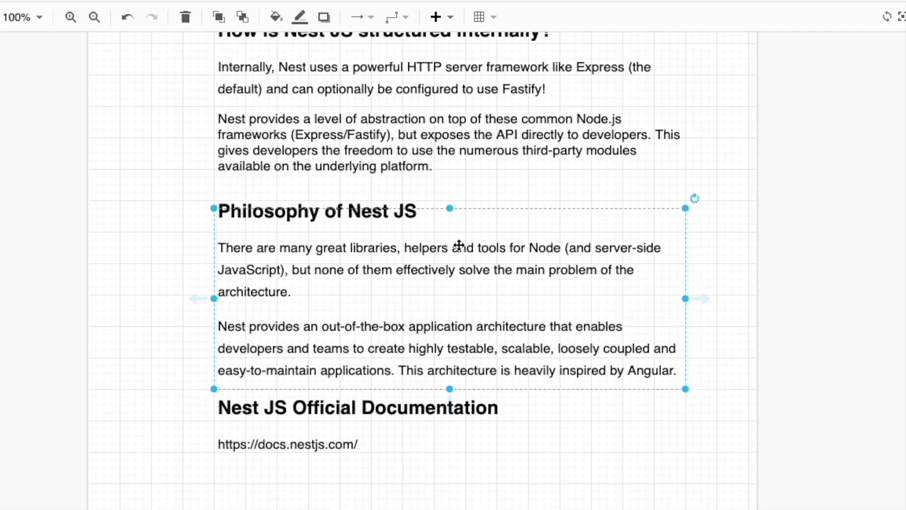
click(386, 176)
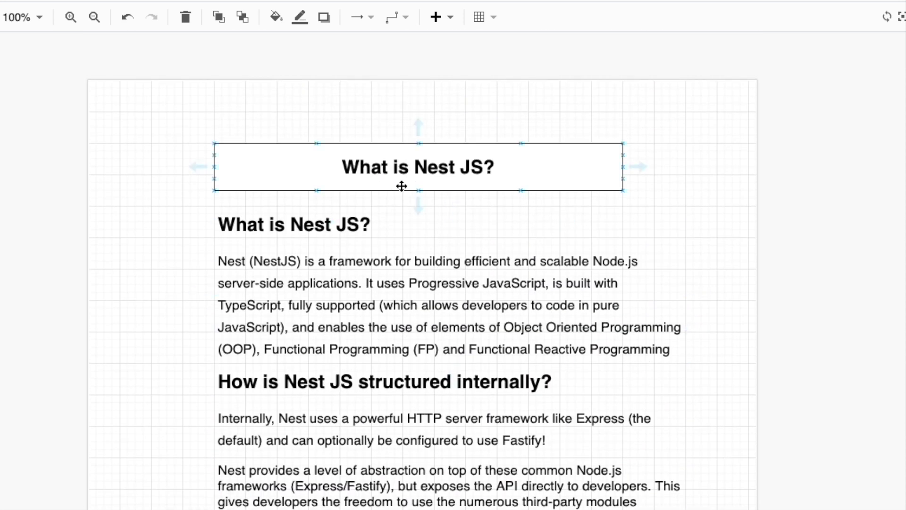
click(160, 473)
Download the Node.js 14.17.4 LTS macOS installer and save it as node-v14.17.4.pkg in the Downloads folder.
scroll(159, 473, down, 3)
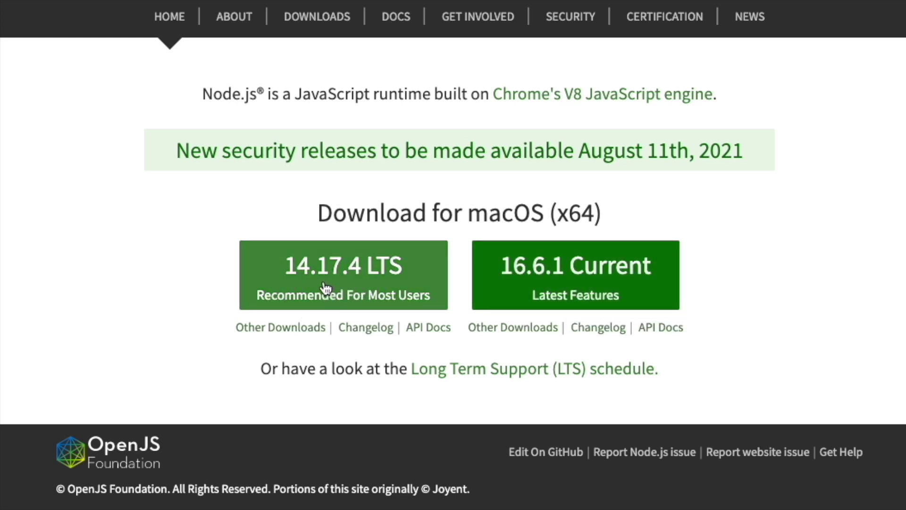
click(348, 306)
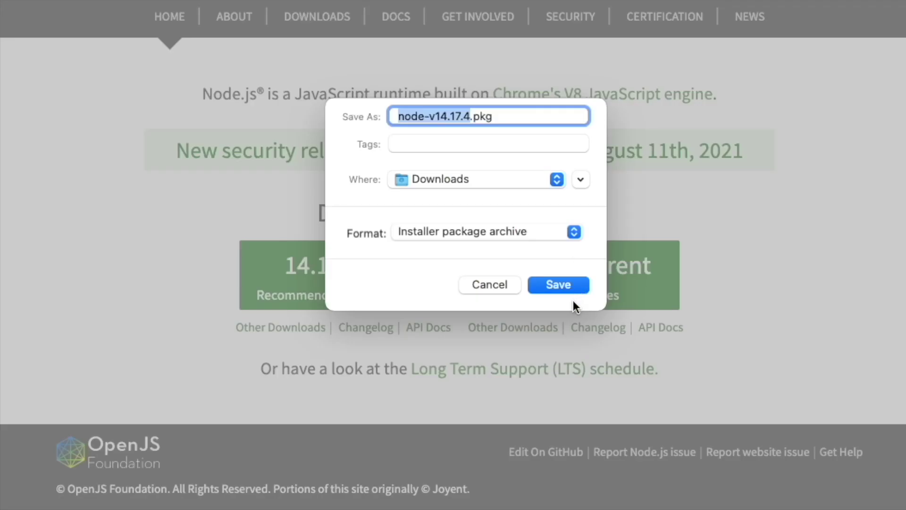
click(574, 286)
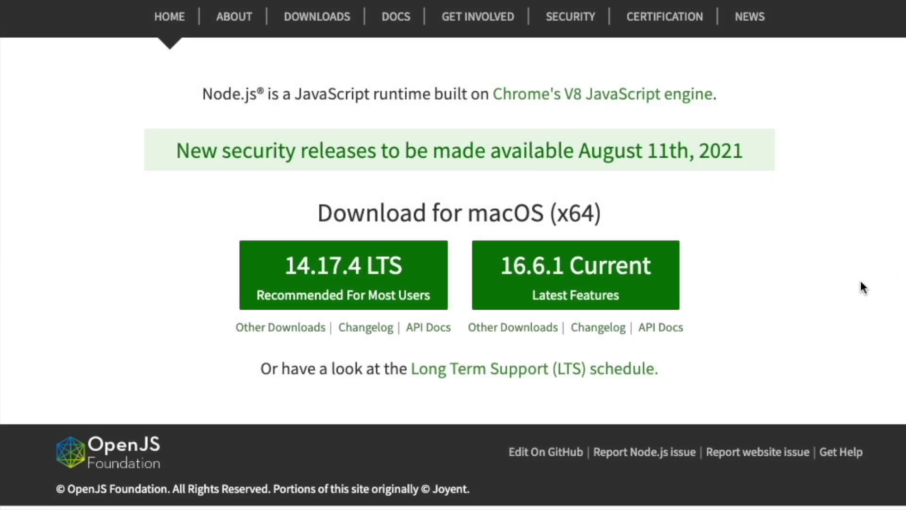
right_click(151, 485)
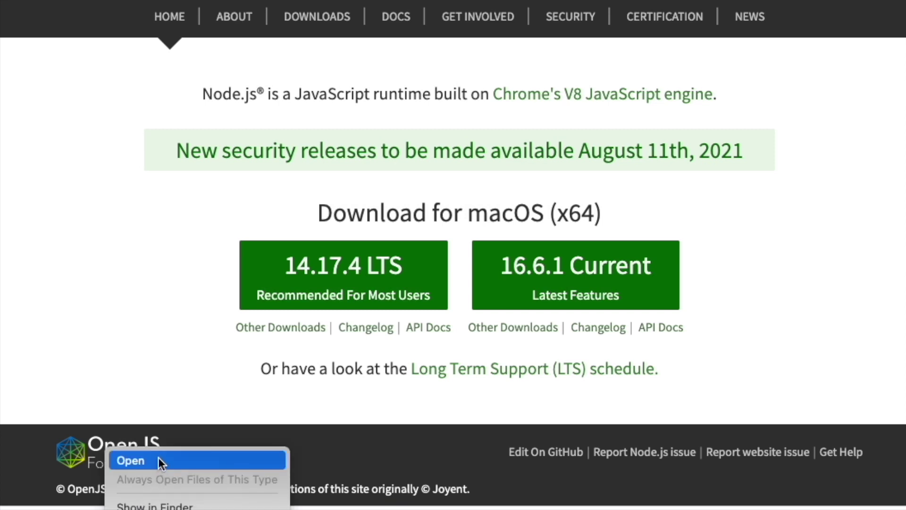
click(248, 400)
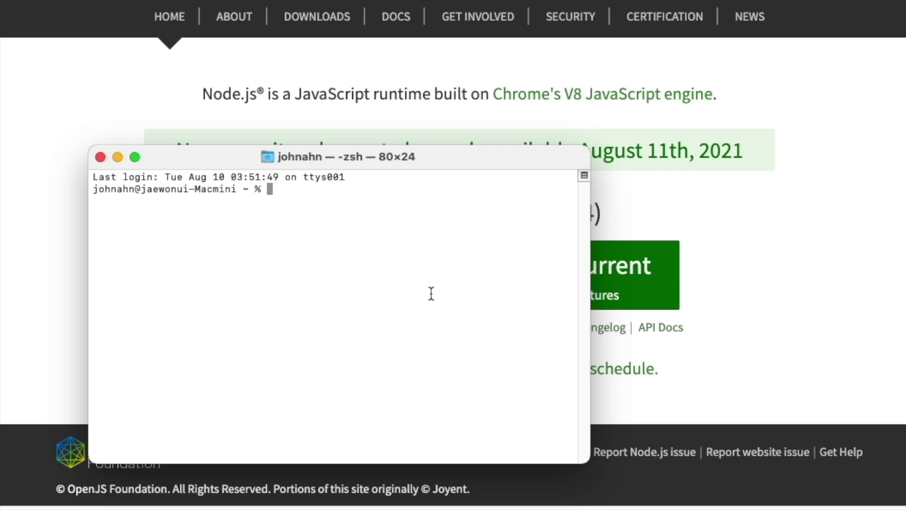
Check the installed Node.js version in the terminal with node -v.
text(node -v)
key(Return)
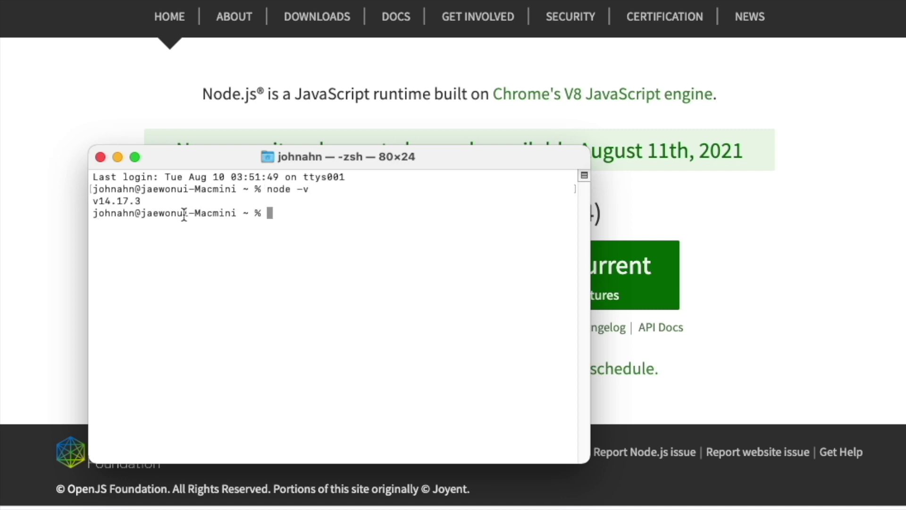
drag(93, 201, 143, 202)
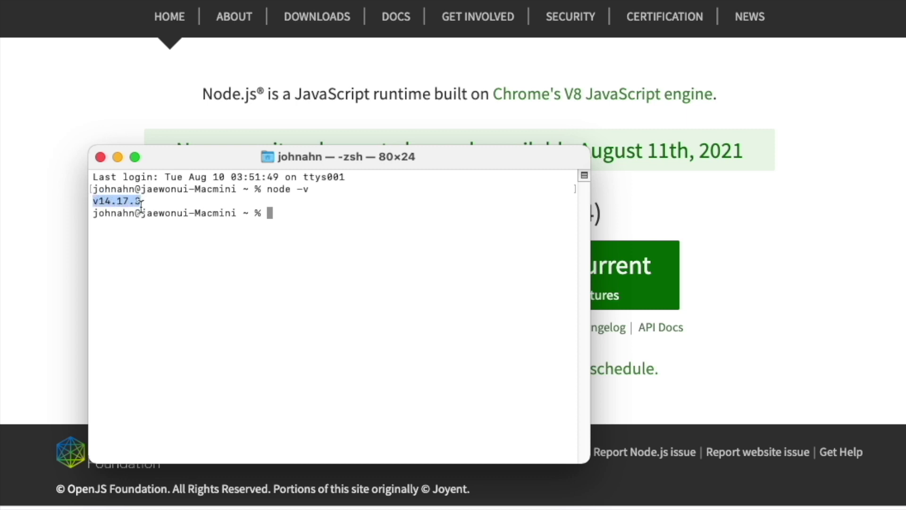
click(228, 208)
click(255, 240)
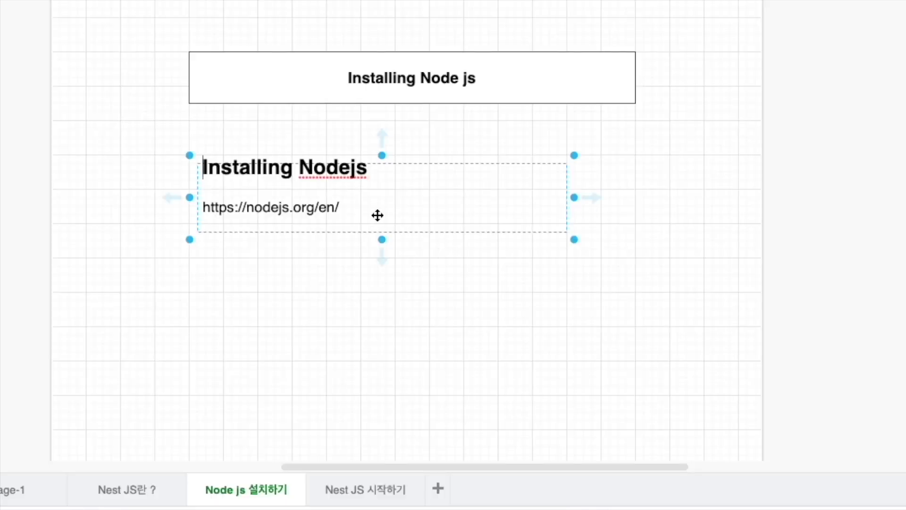
Open the "Nest JS 시작하기" page and read how to start a project with the Nest JS CLI.
click(395, 308)
click(358, 490)
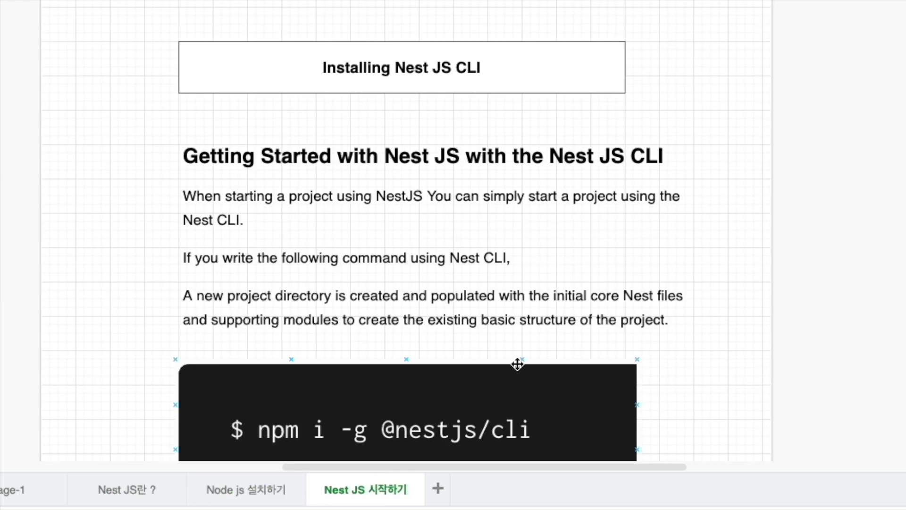
click(422, 68)
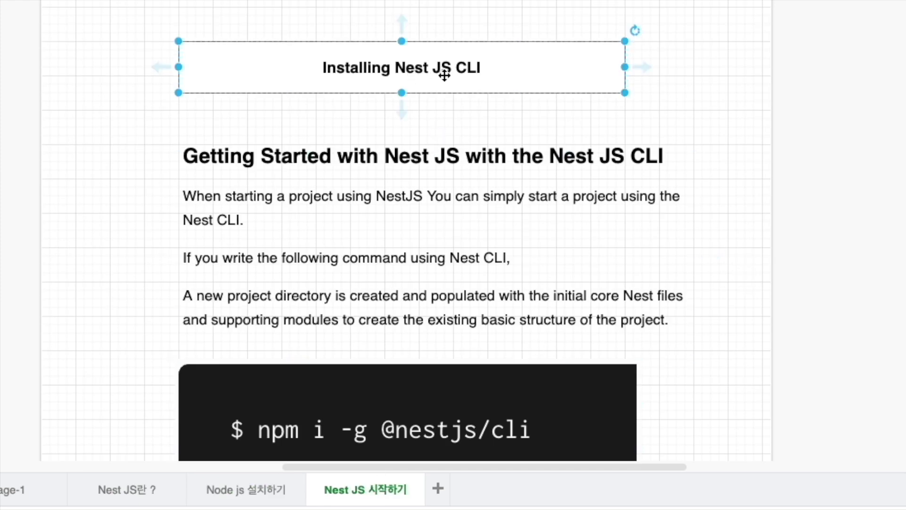
click(754, 129)
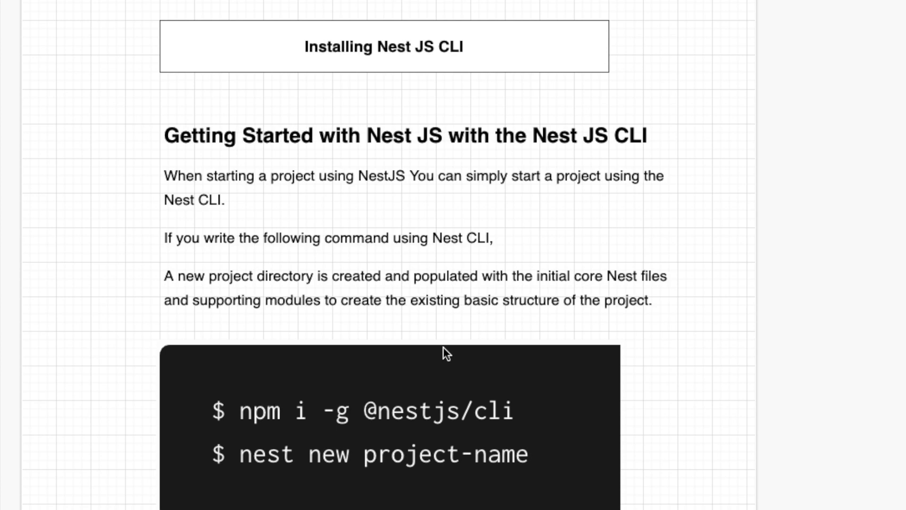
scroll(457, 339, down, 2)
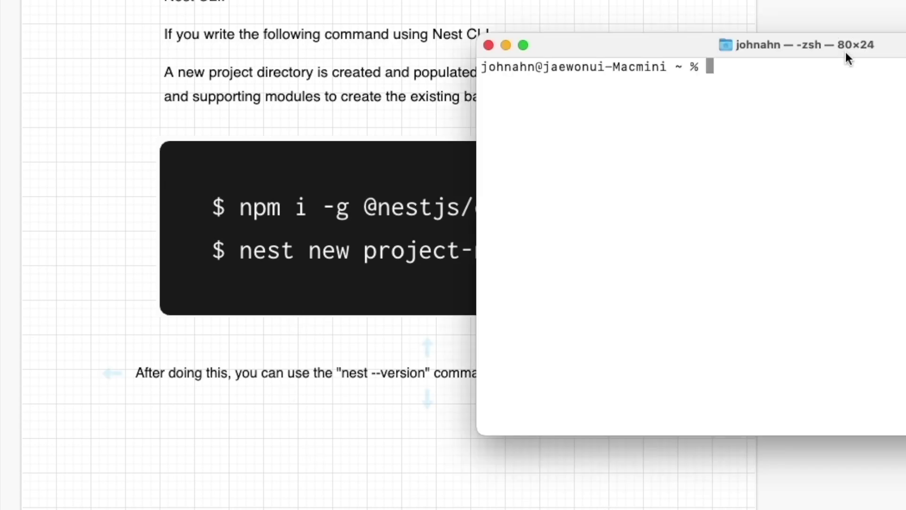
text(npm )
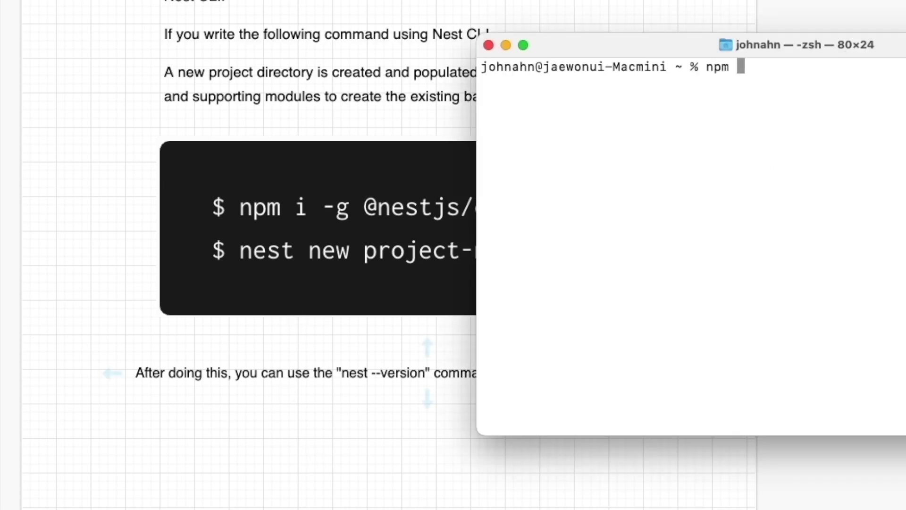
text(i -g @nest/)
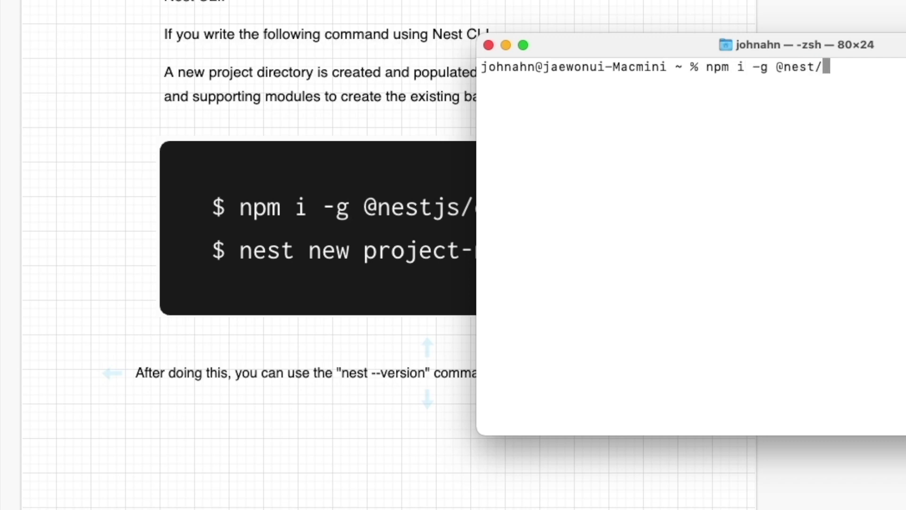
key(BackSpace)
text(js/cli)
key(Return)
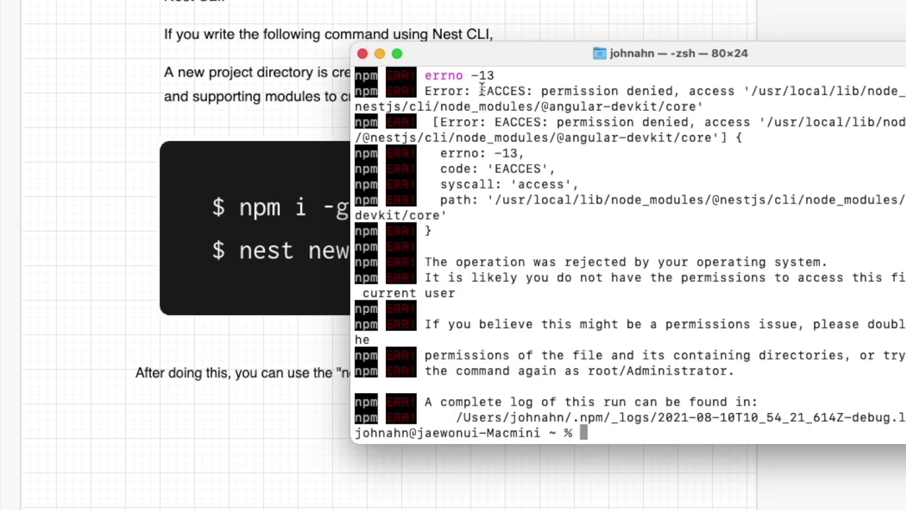
Examine the npm install output from the permission error back to the original command.
drag(536, 89, 693, 89)
click(694, 89)
scroll(661, 193, up, 10)
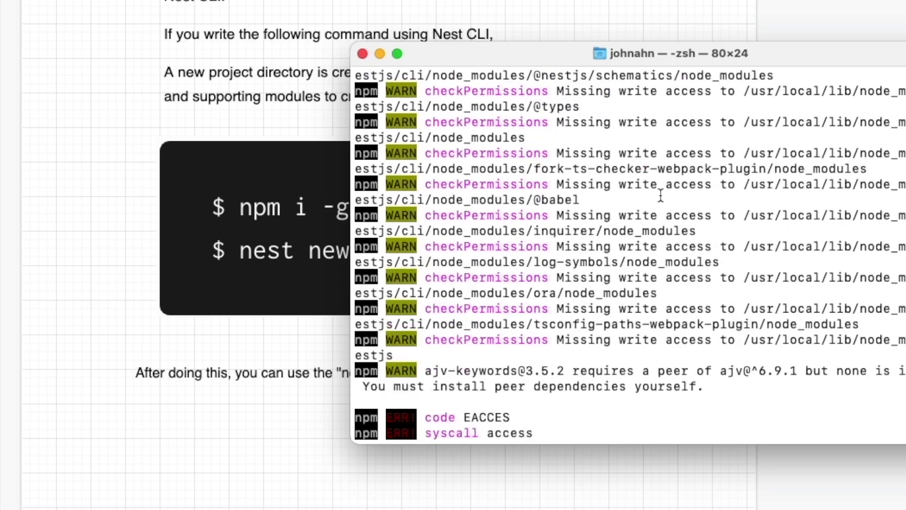
scroll(659, 196, up, 10)
scroll(657, 193, down, 5)
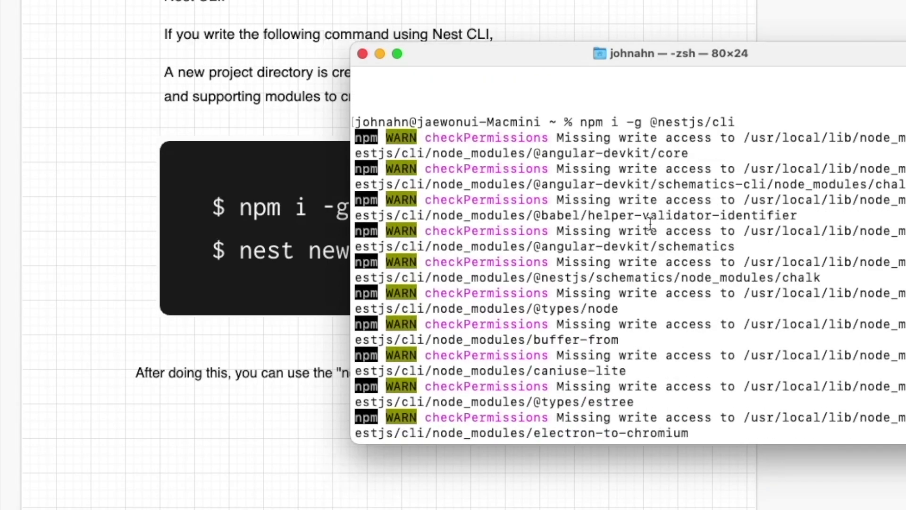
scroll(656, 96, up, 1)
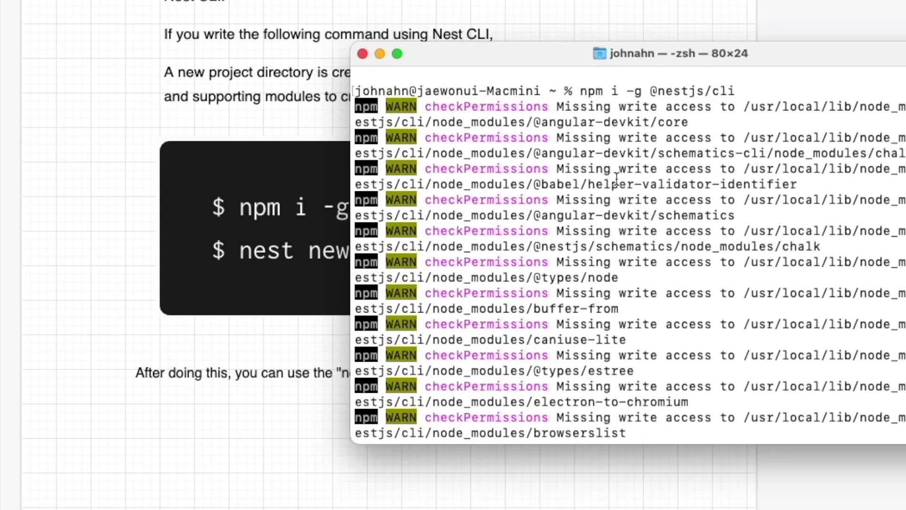
scroll(613, 186, down, 10)
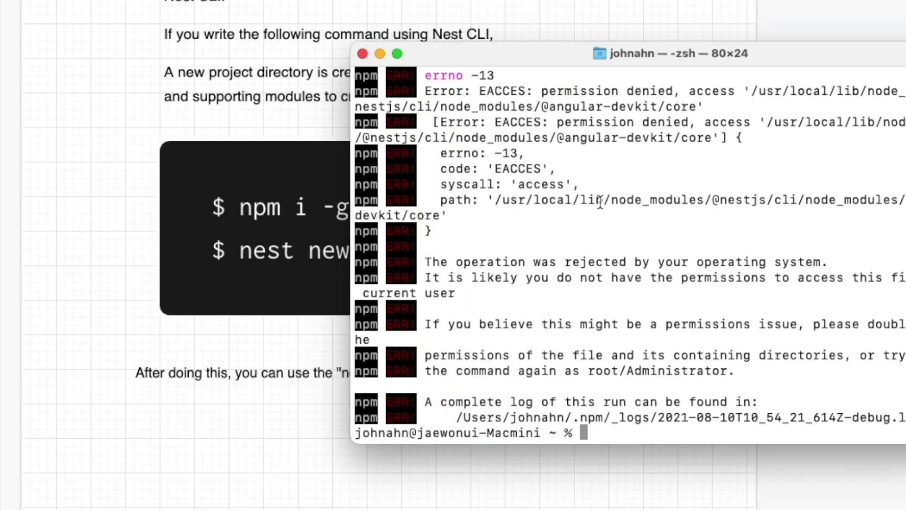
text(clear)
key(Return)
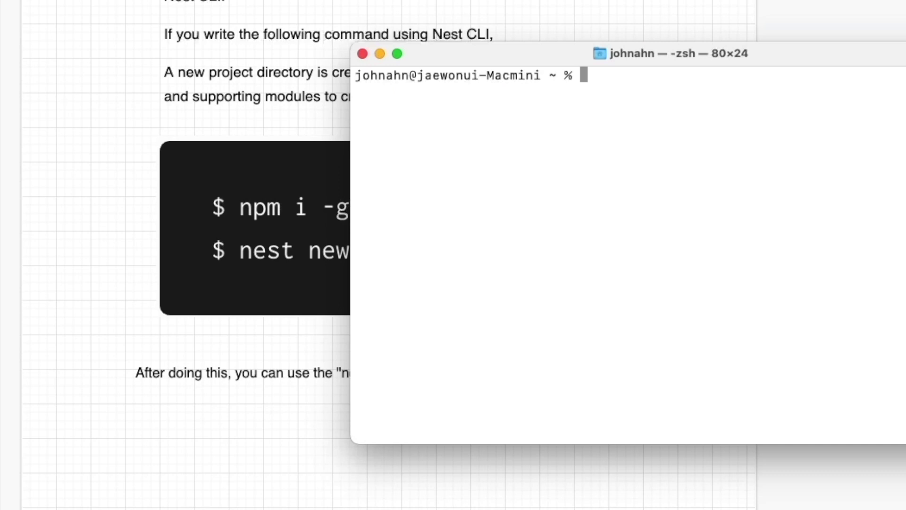
text(sudo npm )
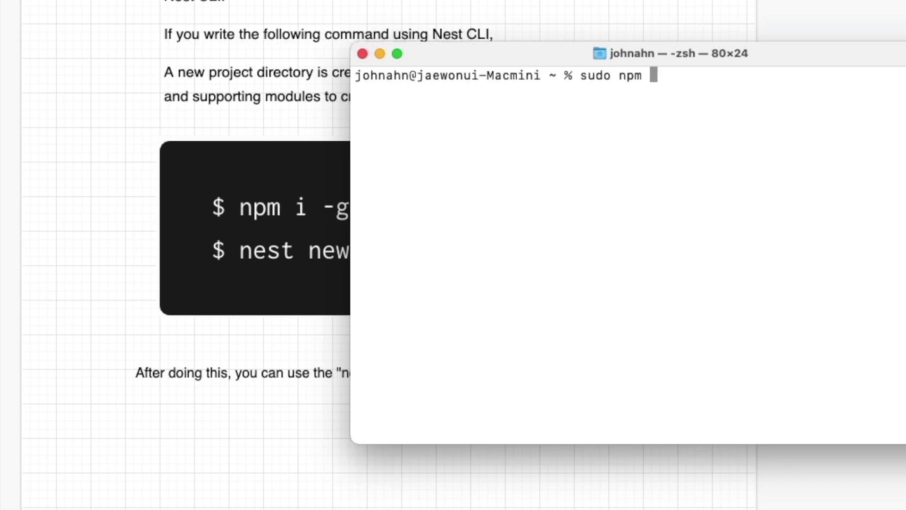
text(i -g @nestjs/cl)
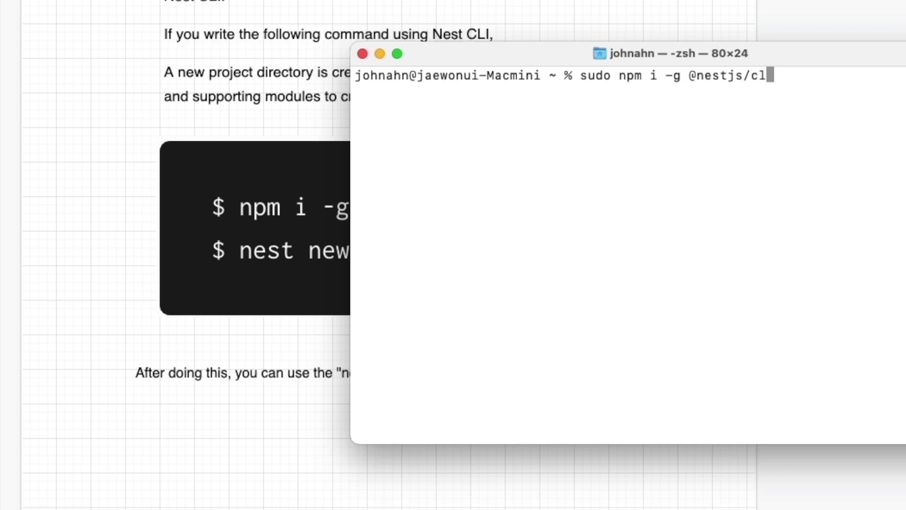
text(i)
key(Return)
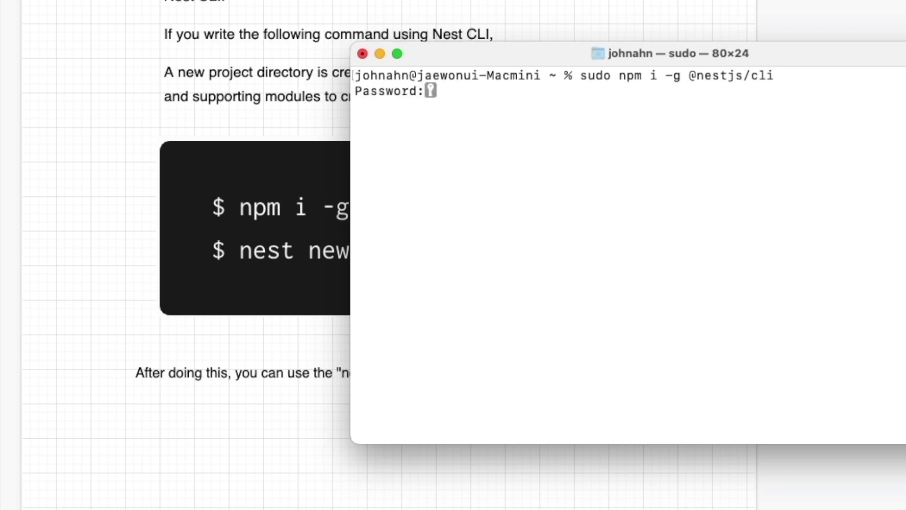
key(Return)
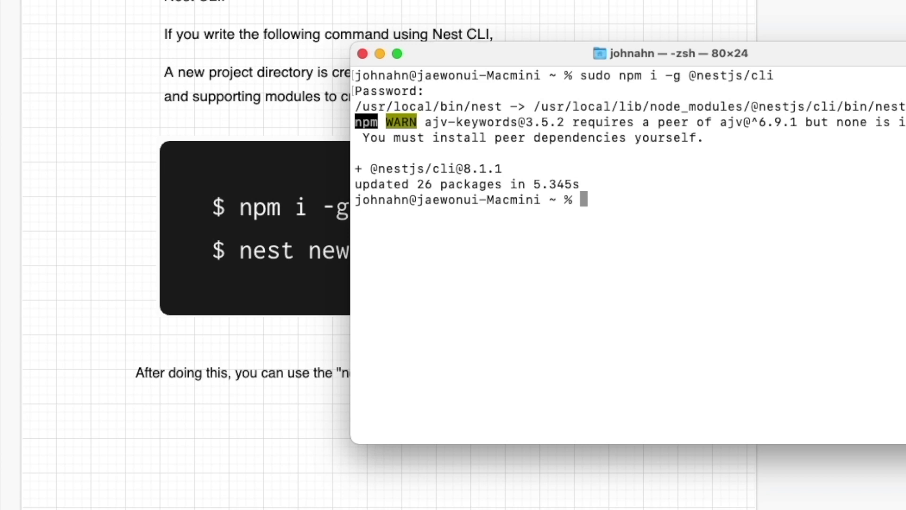
text(nest)
text(new)
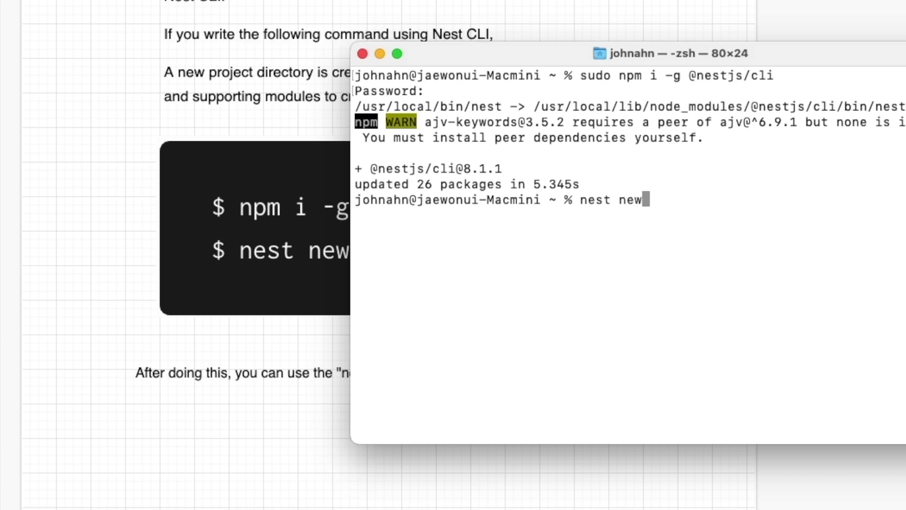
drag(777, 59, 902, 60)
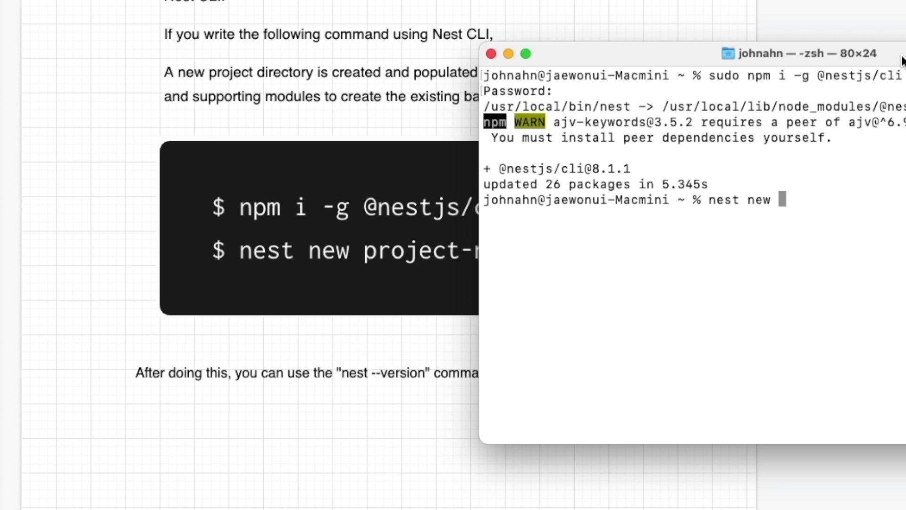
key(BackSpace)
key(BackSpace)
key(BackSpace)
key(BackSpace)
key(BackSpace)
key(BackSpace)
key(BackSpace)
key(BackSpace)
key(BackSpace)
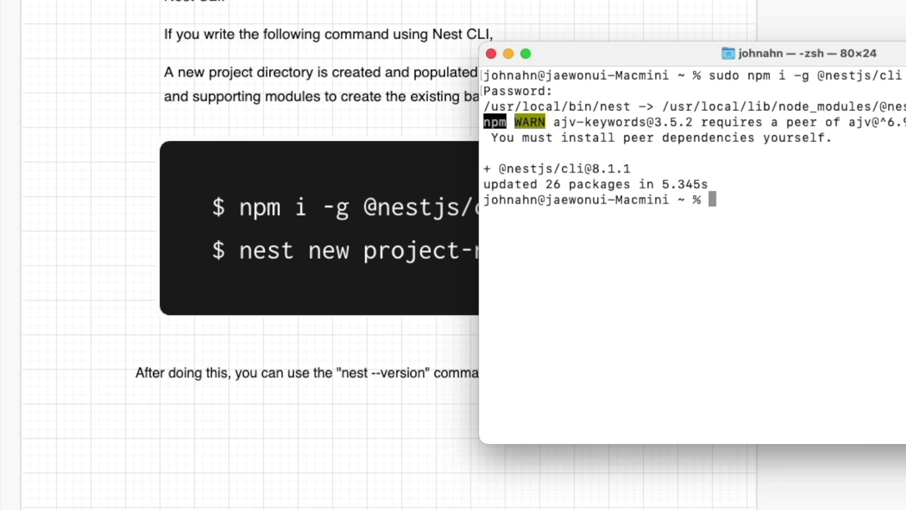
Change the terminal's working directory to Desktop with cd Desktop.
text(cd De)
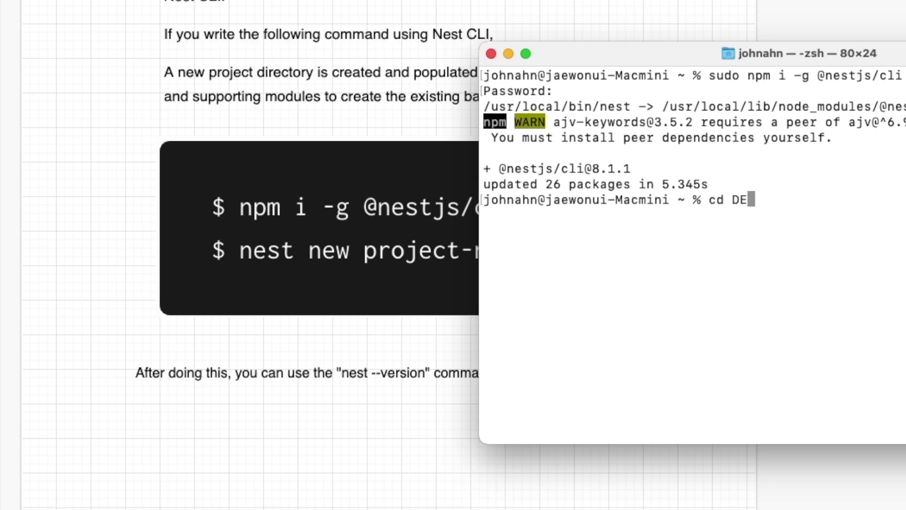
key(Tab)
key(Return)
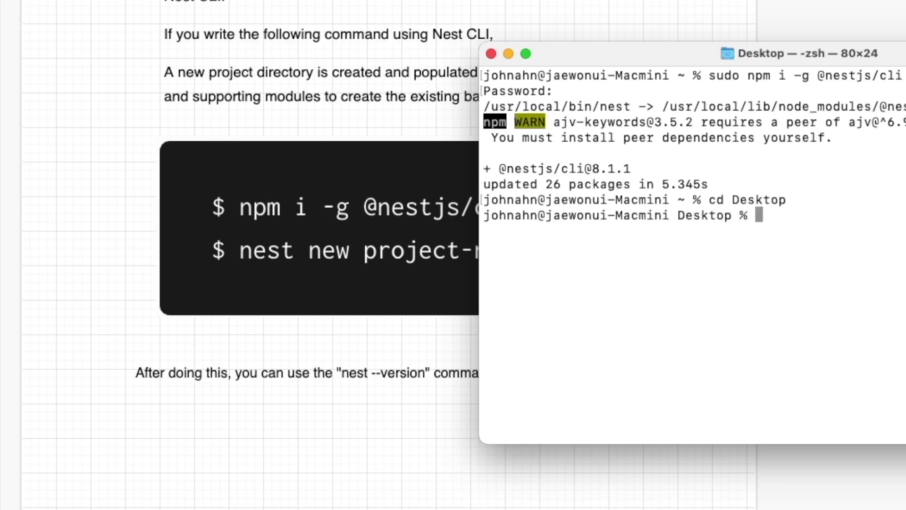
Create a Nest project with nest new nestjs-app, choosing npm as the package manager.
text(nest new)
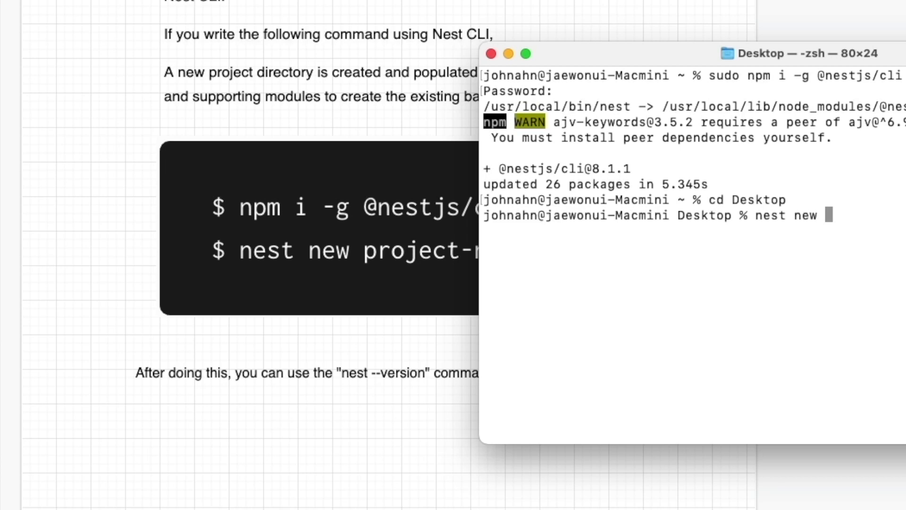
text(nest-)
key(BackSpace)
text(js-app)
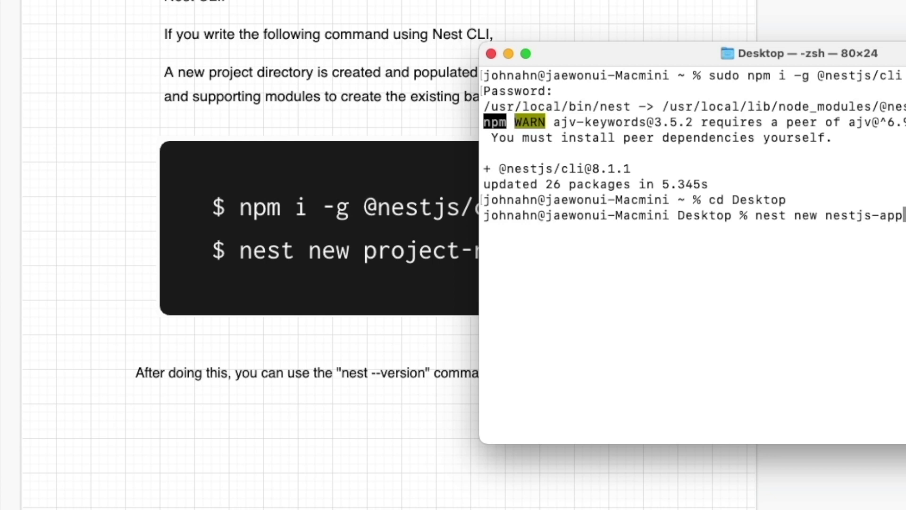
key(Return)
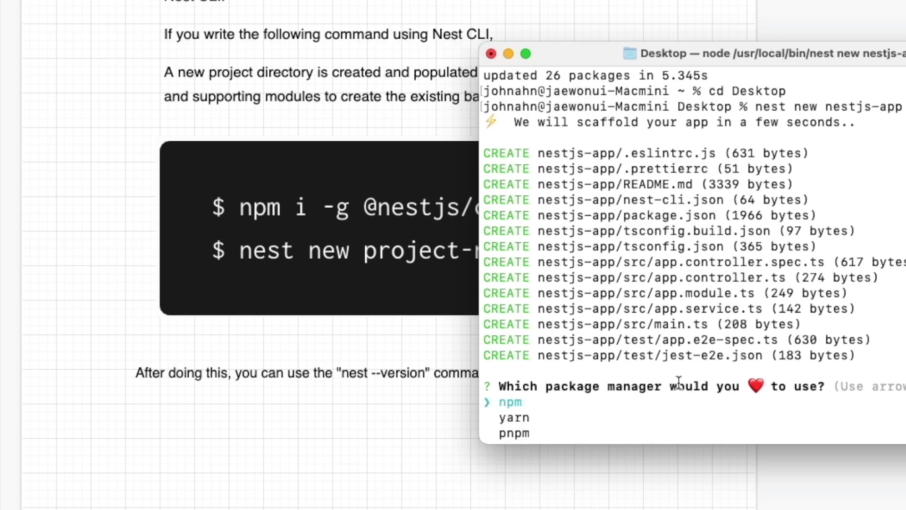
key(Return)
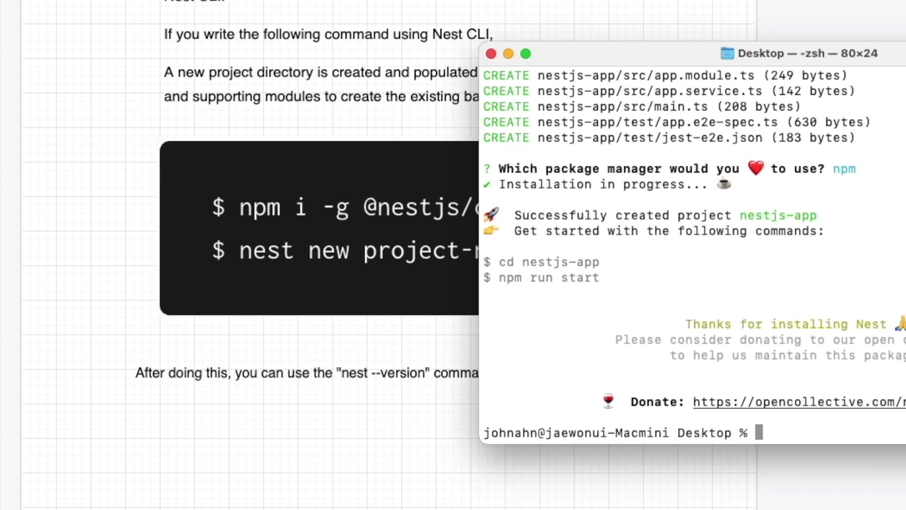
Open a new empty Visual Studio Code window and reposition it on the desktop.
right_click(624, 507)
click(635, 440)
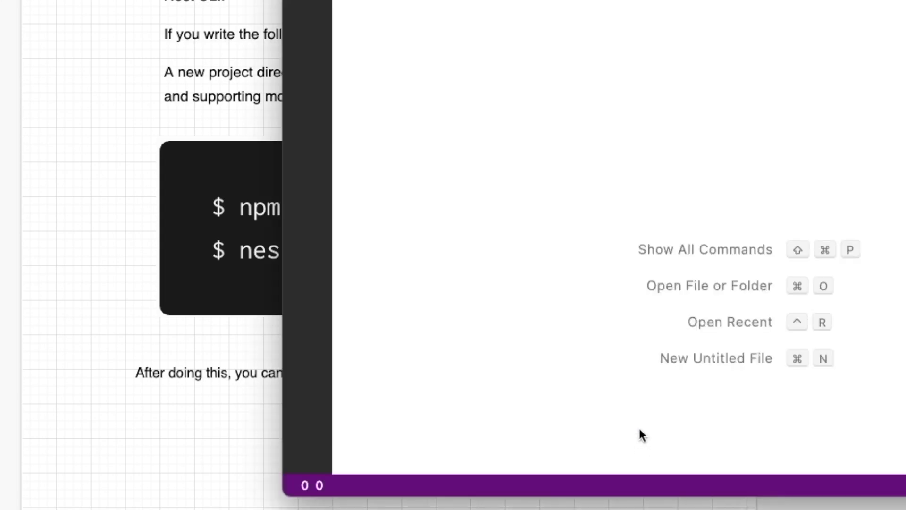
drag(905, 59, 511, 75)
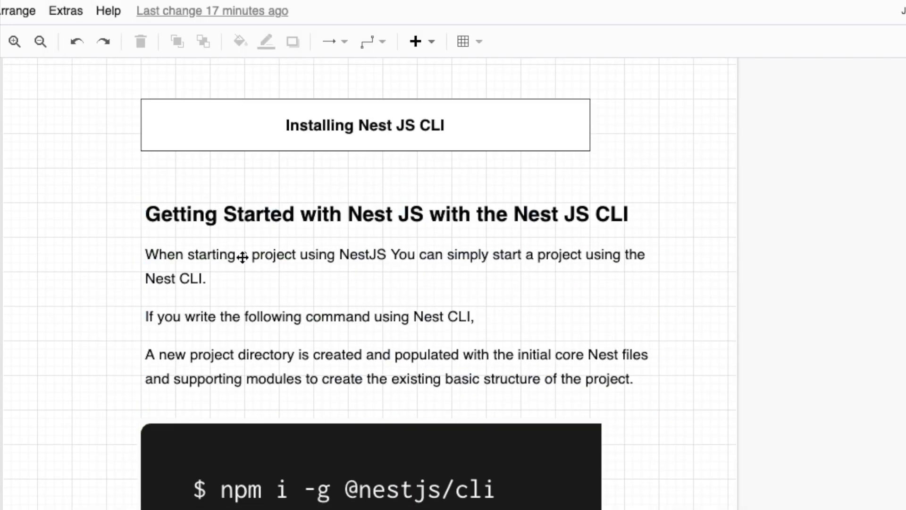
Return to the Installing Nest JS CLI diagram page and review the CLI install and nest new project-name commands.
scroll(242, 257, down, 5)
key(ctrl+a)
scroll(302, 302, up, 1)
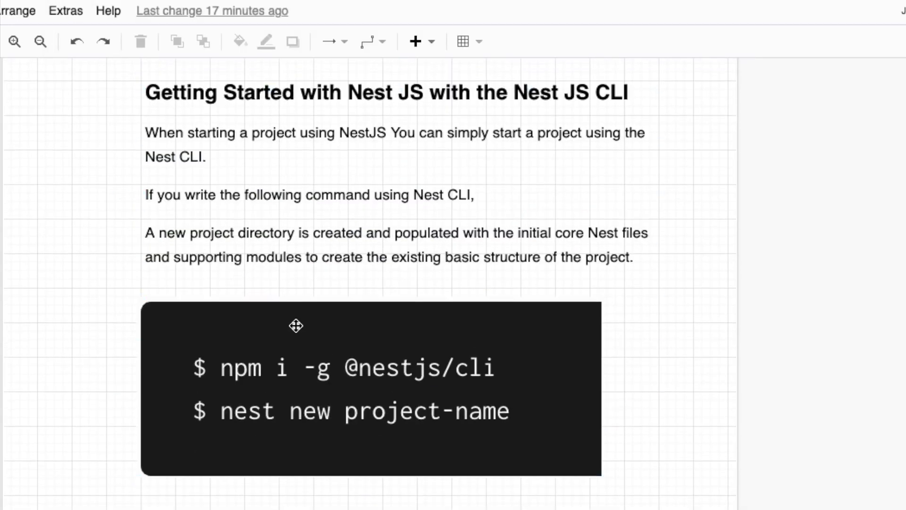
click(283, 354)
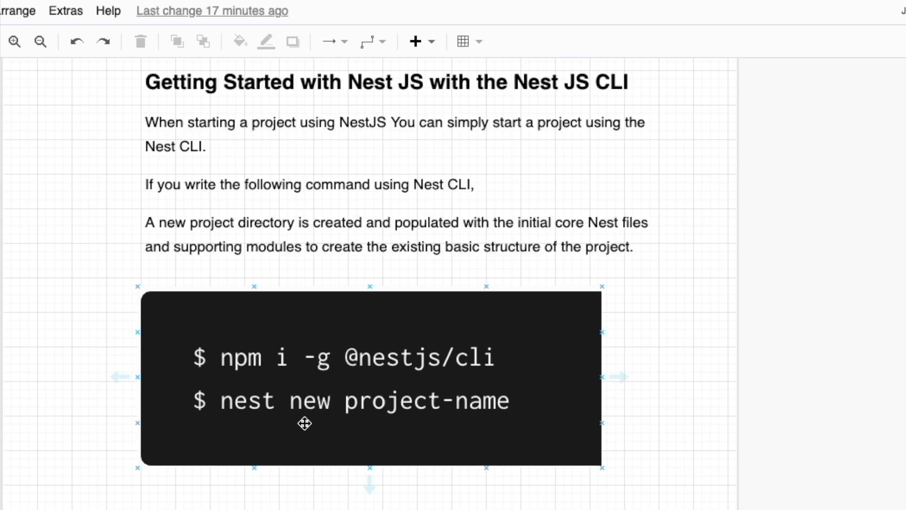
click(680, 307)
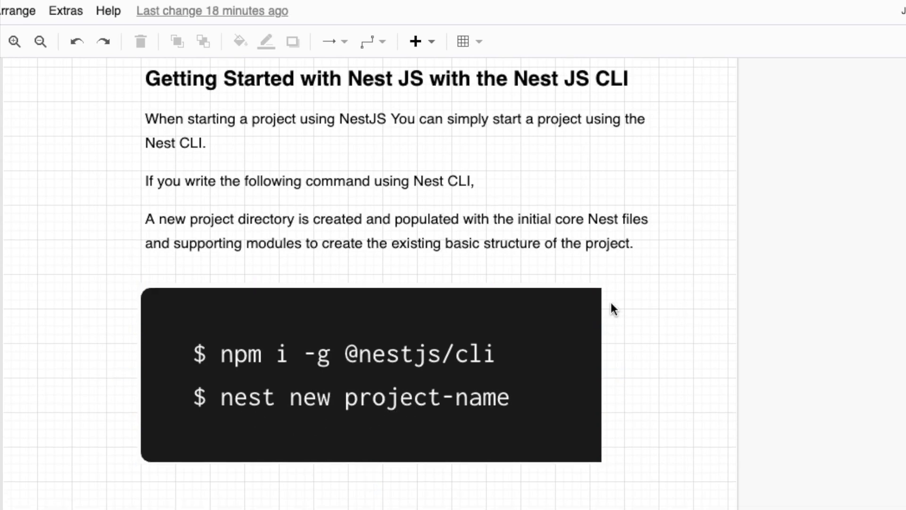